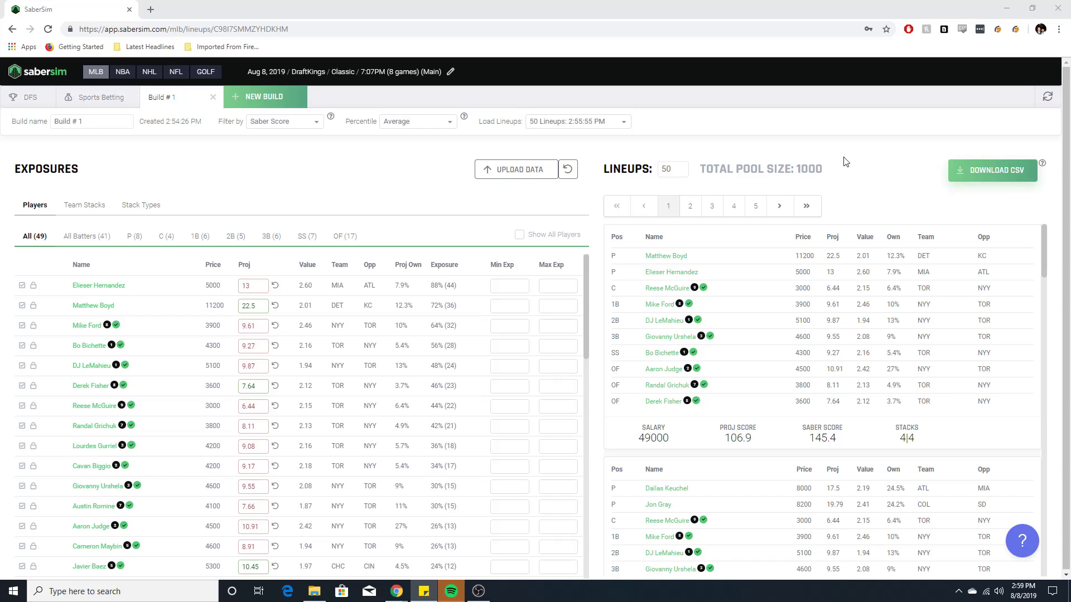
Give Elieser Hernandez a 50% max exposure, let exposures recalculate, then delete the 50 again.
drag(841, 172, 743, 170)
click(857, 172)
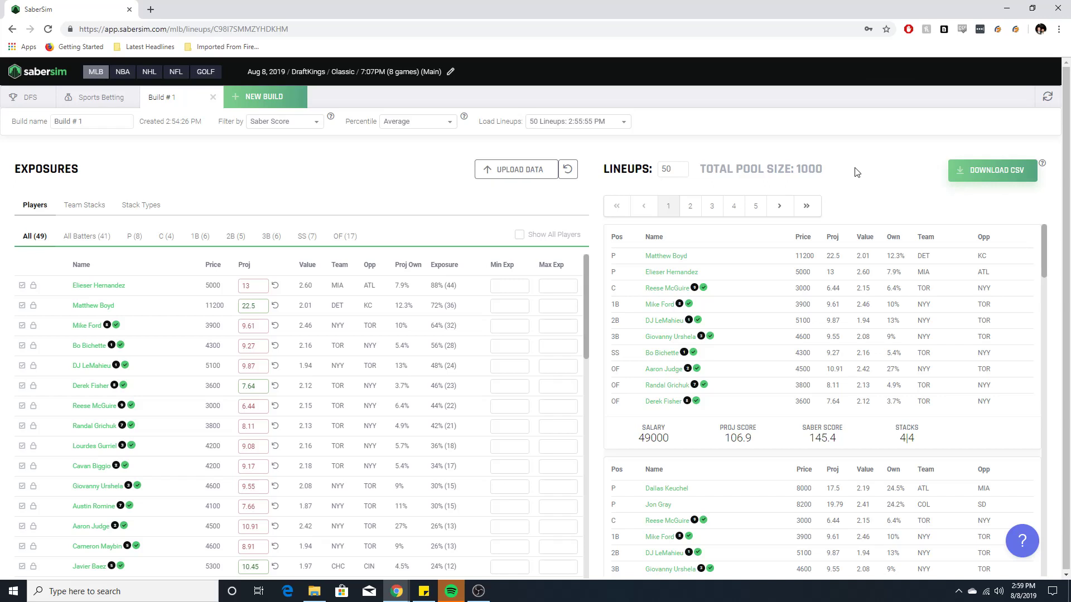
click(553, 287)
text(50)
click(445, 237)
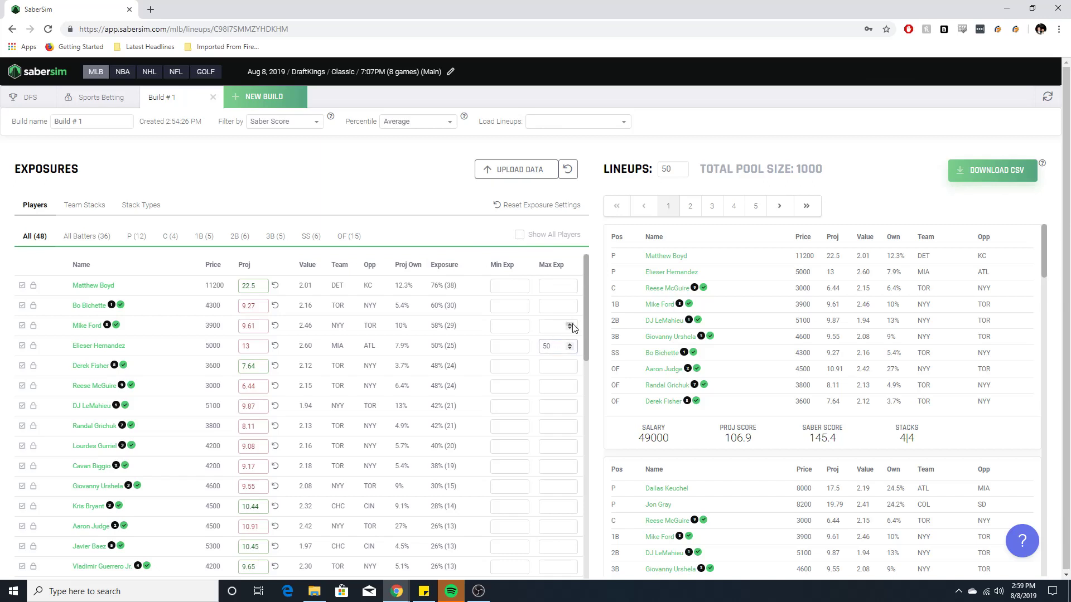
key(BackSpace)
key(BackSpace)
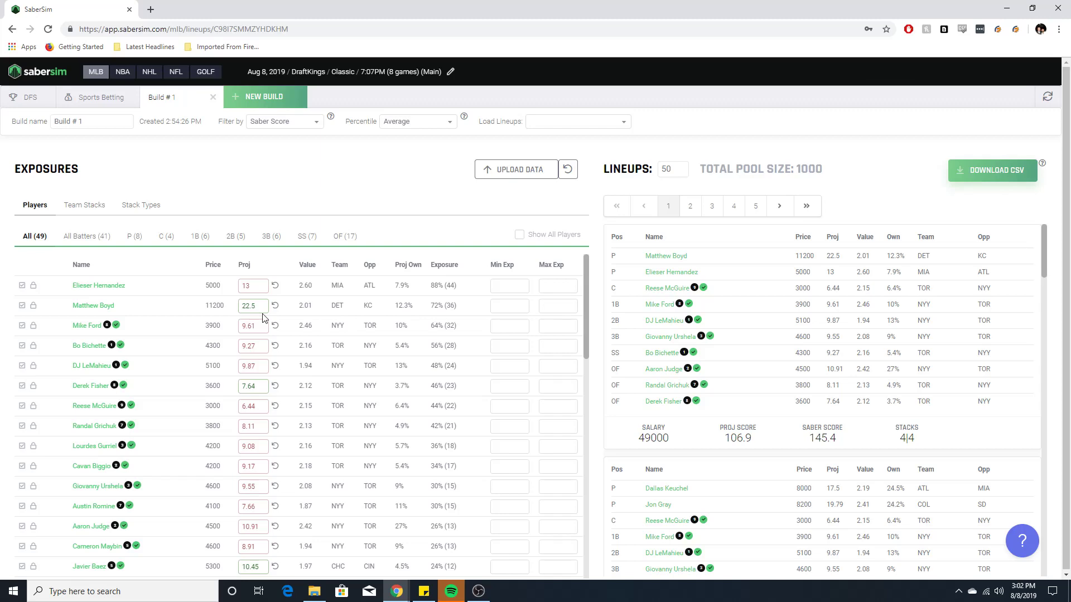
Switch from Build # 1 to the DFS dashboard showing DraftKings MLB player projections.
click(25, 97)
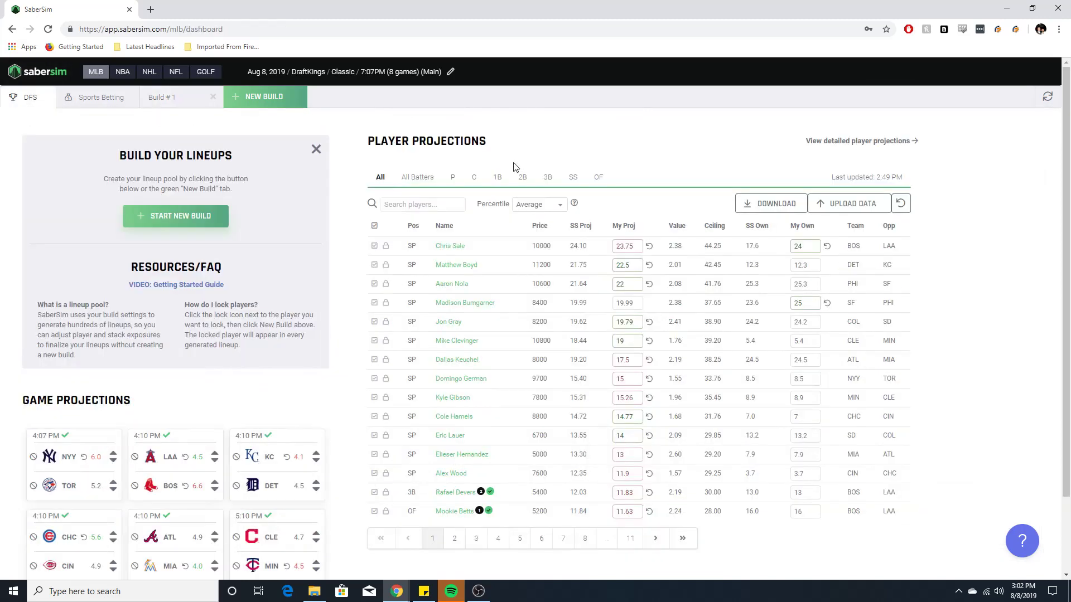
Sort the Player Projections table by price, most expensive first.
click(544, 229)
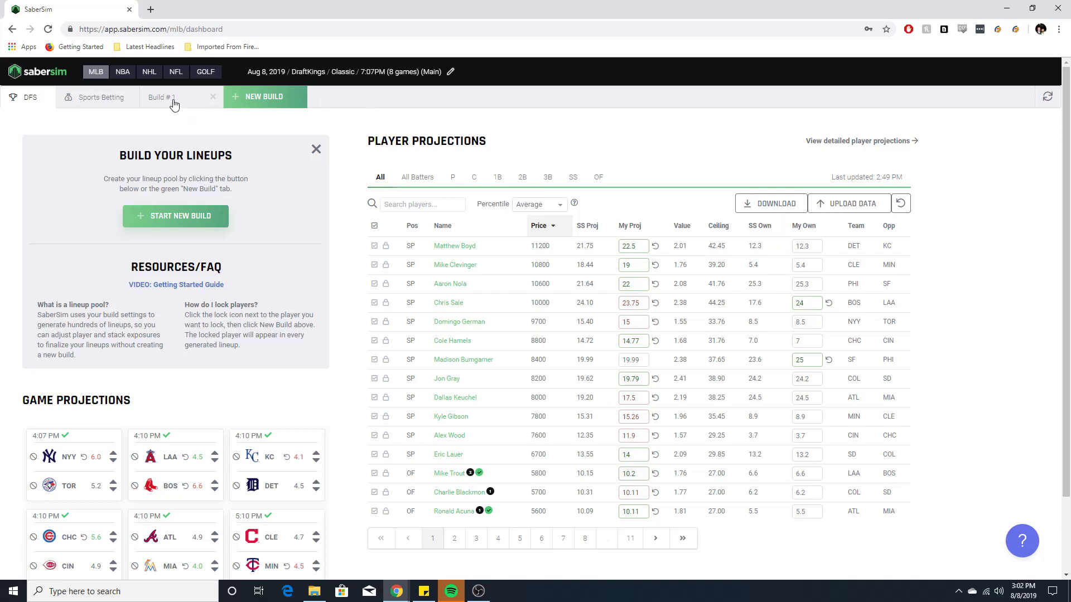
Return to the Build # 1 exposures and lineups page.
click(173, 105)
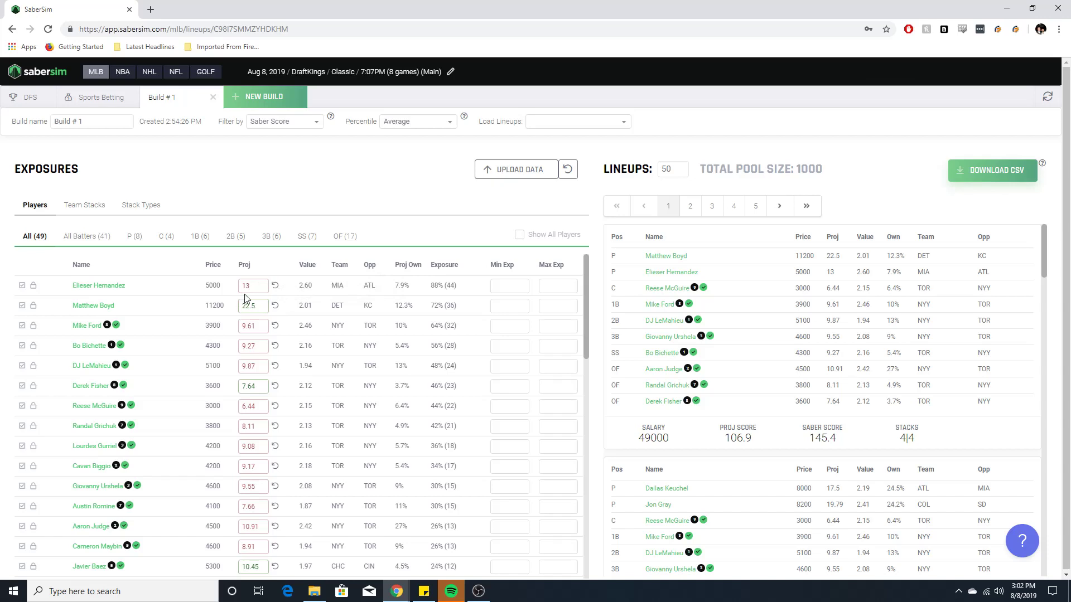
Adjust the Build # 1 exposures and lineups page.
drag(300, 289, 314, 291)
Cap Elieser Hernandez's max exposure at 70, then lower it to 60 (30 lineups).
click(545, 286)
text(70)
click(377, 211)
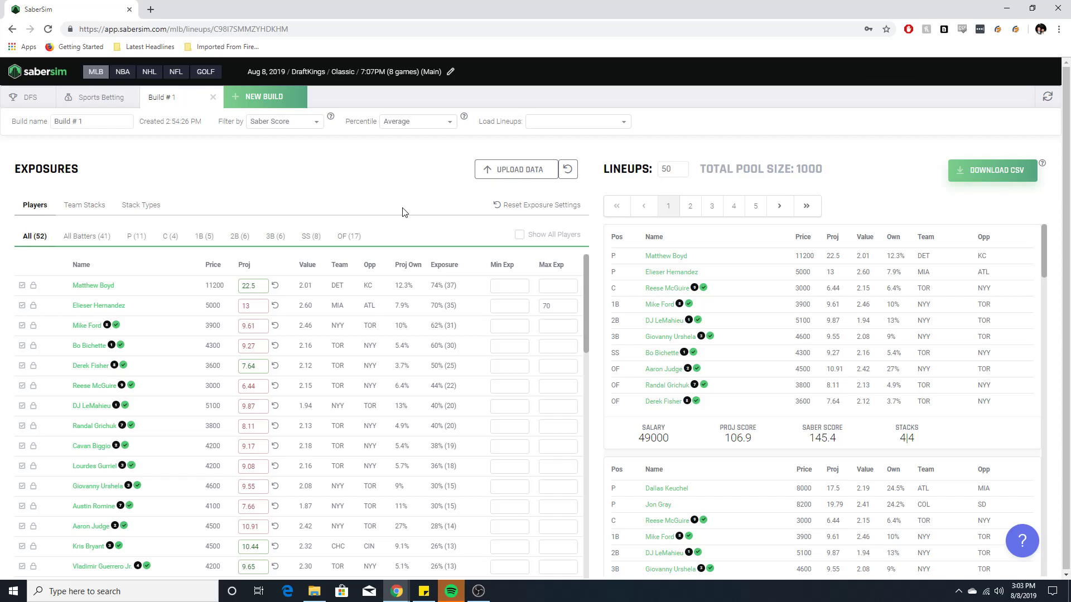
click(566, 305)
text(60)
click(402, 182)
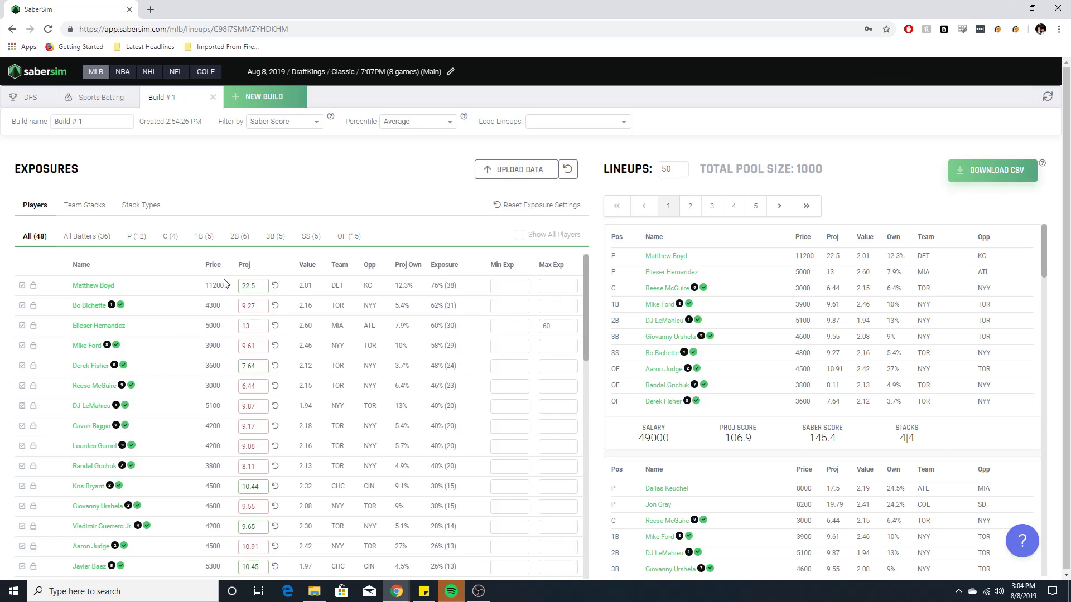
Find Bo Bichette by searching 'bic' among All Batters on the DFS dashboard, then return to Build # 1.
click(550, 304)
click(25, 108)
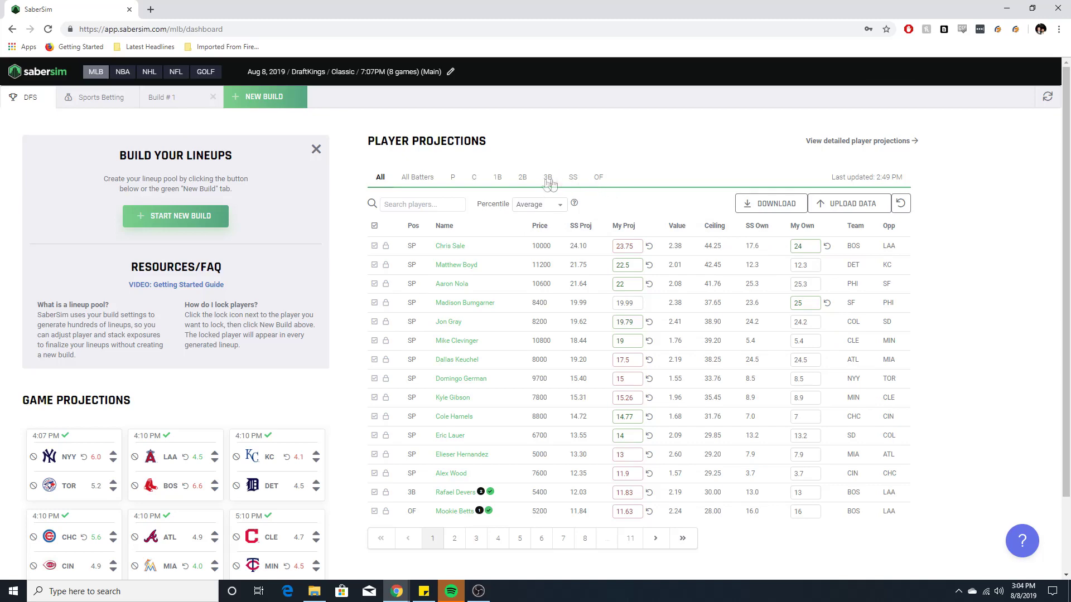
click(415, 177)
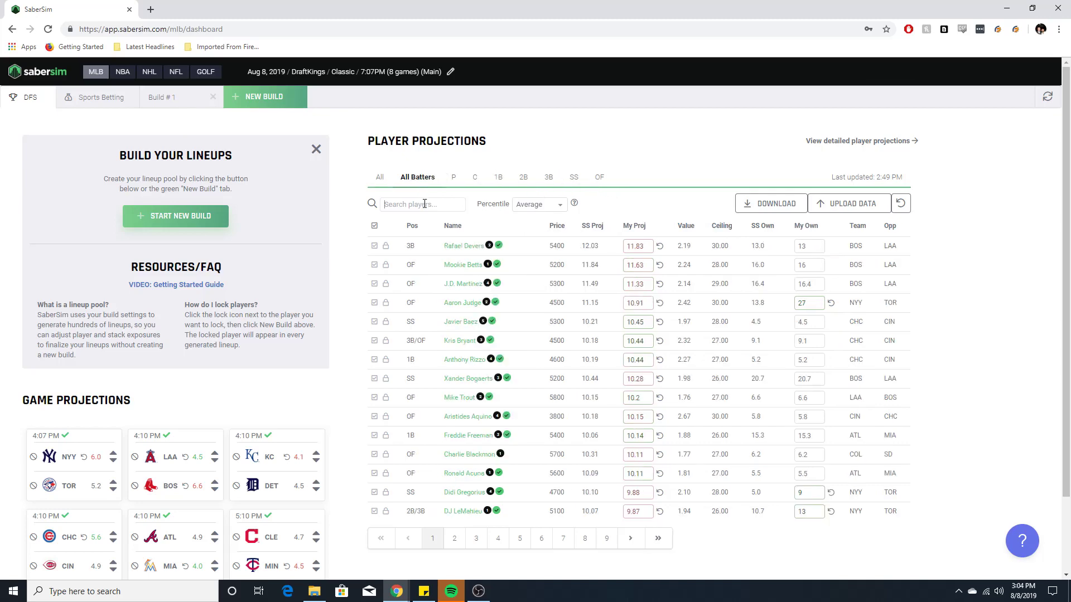
click(425, 205)
text(bich)
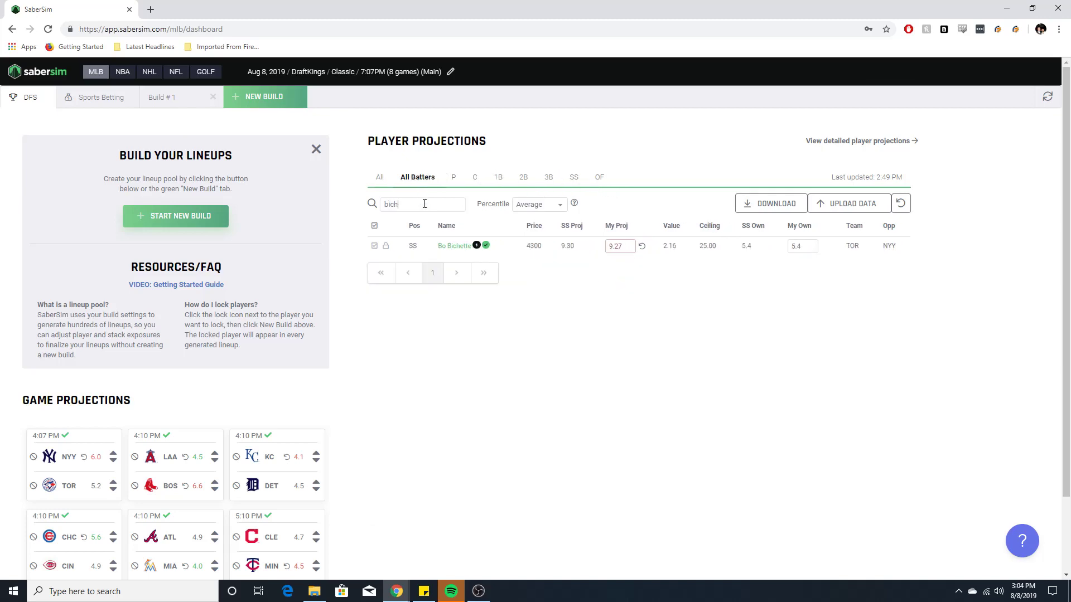
click(176, 106)
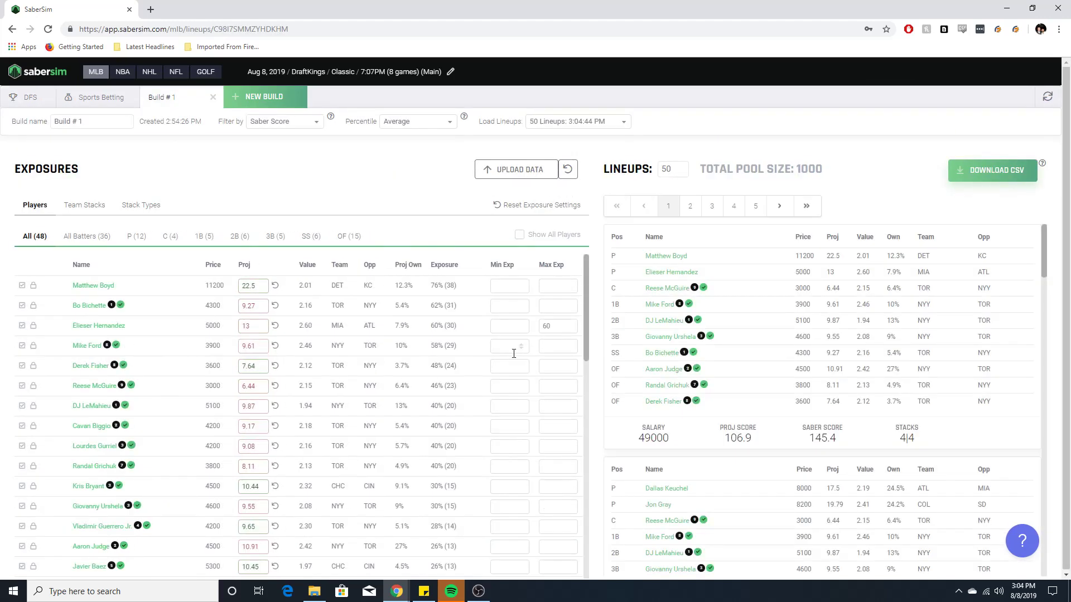
click(547, 308)
text(50)
click(378, 204)
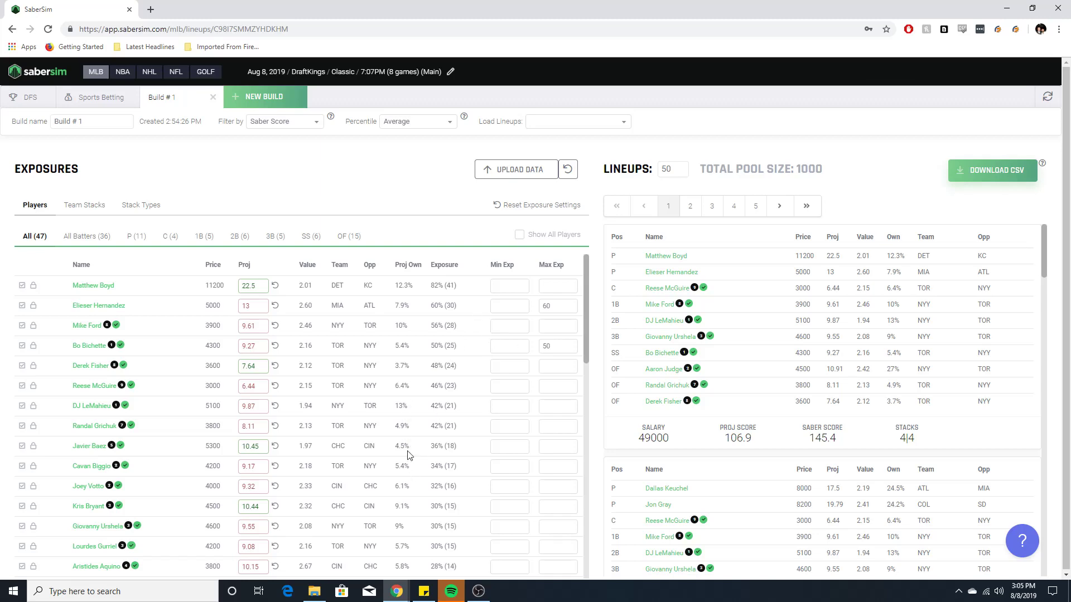
scroll(410, 456, down, 1)
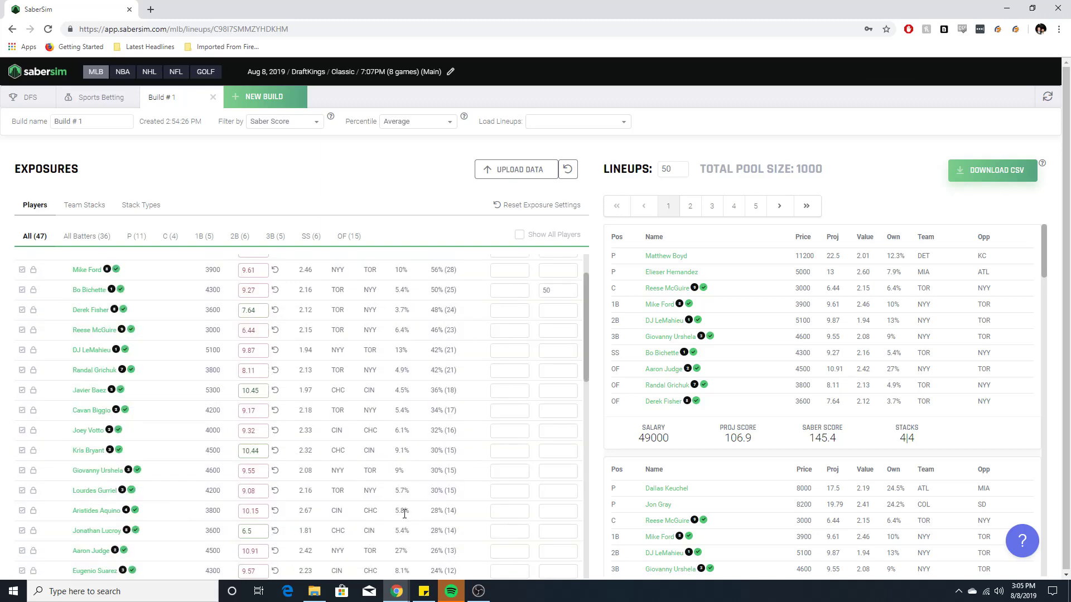
scroll(411, 488, up, 1)
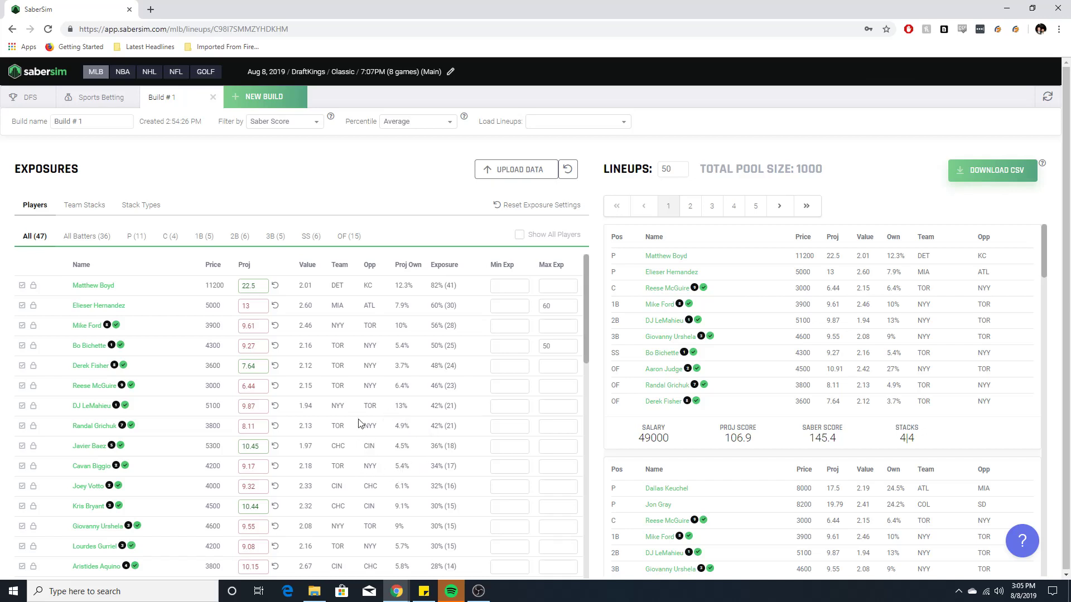
Show team stack exposures: TOR 66%, NYY 64%, CHC 38%, CIN 32%.
scroll(410, 378, down, 1)
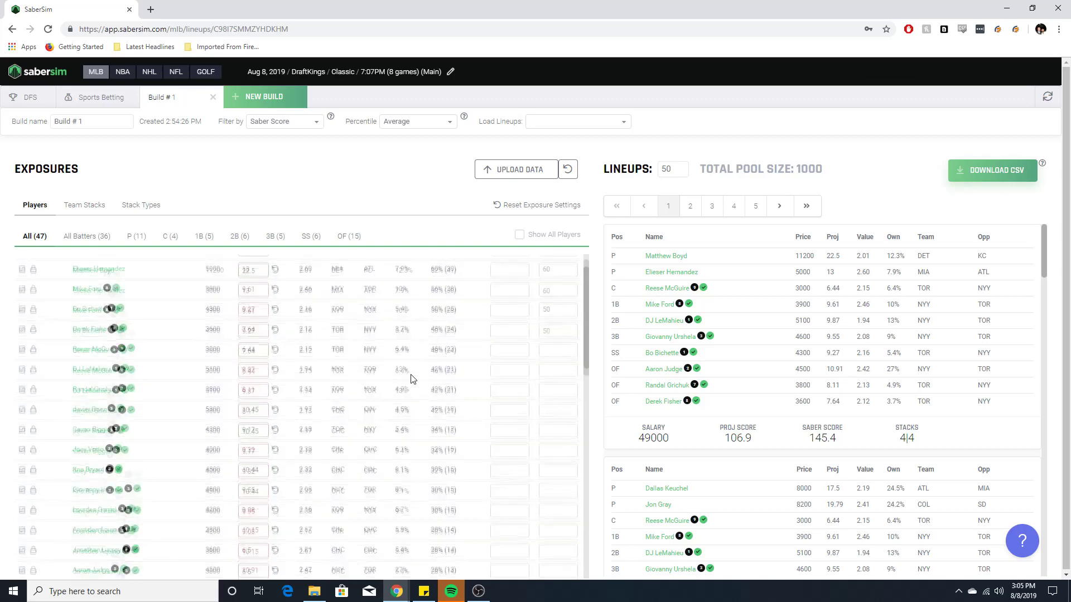
scroll(298, 346, up, 1)
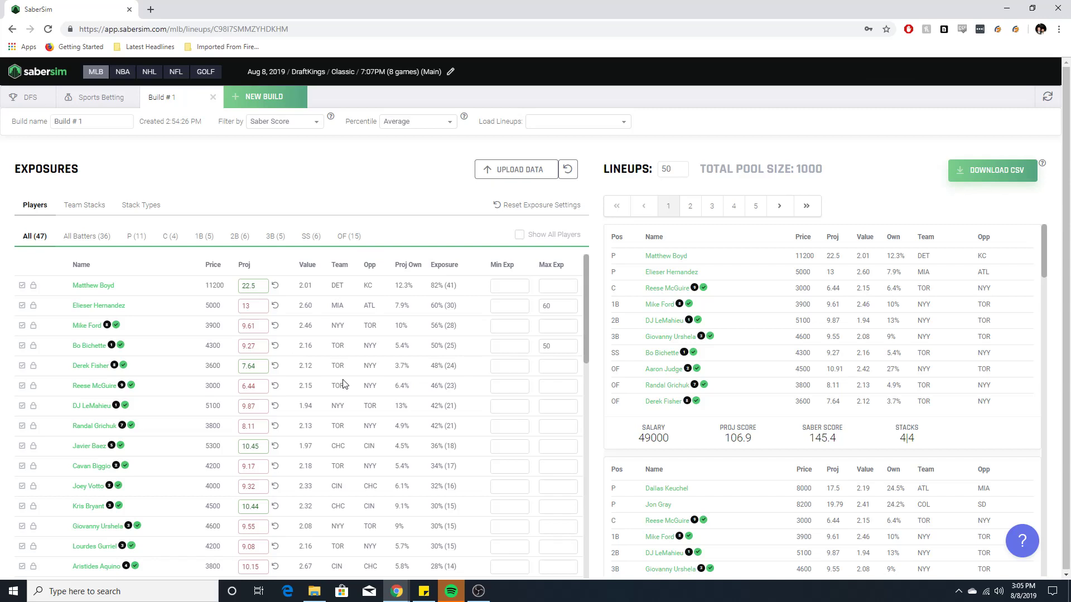
click(96, 208)
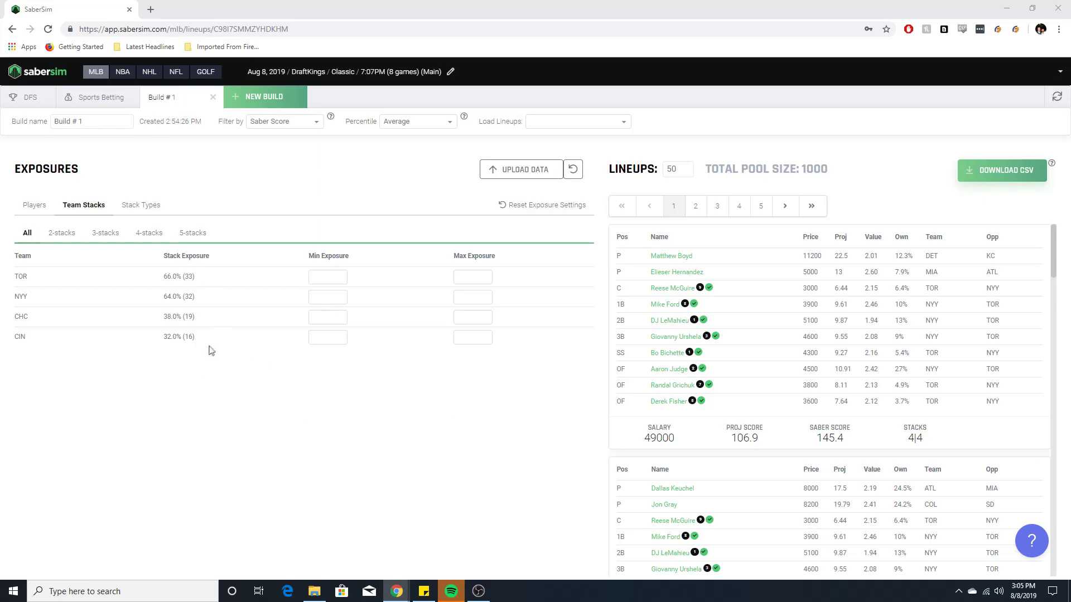
click(38, 211)
Browse the player exposures, then show stack types: 4|4 at 70%, 4|3 at 30%.
click(81, 211)
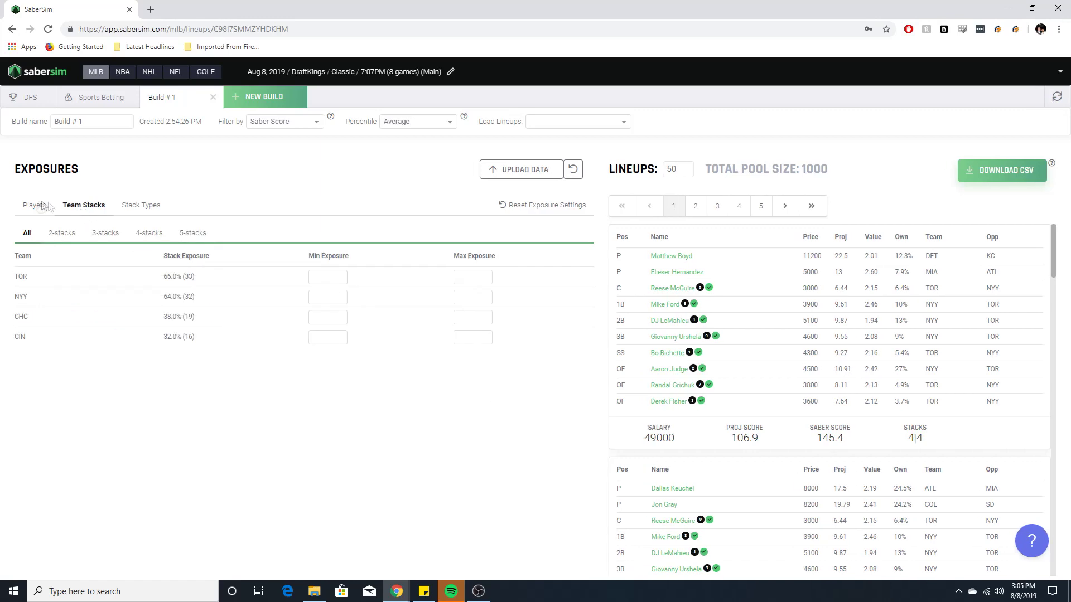
click(34, 205)
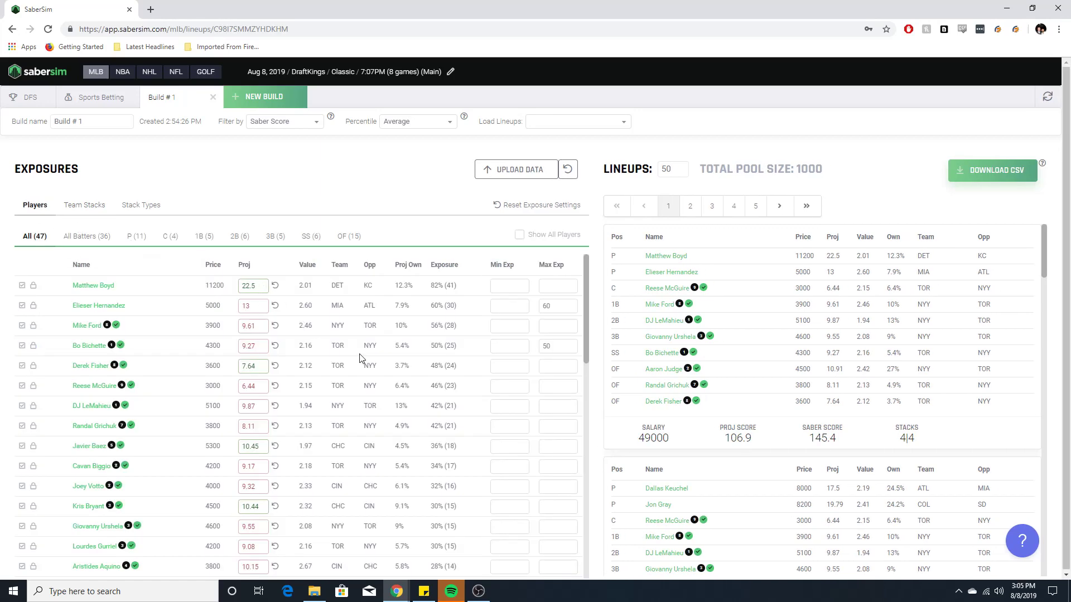
scroll(360, 357, down, 1)
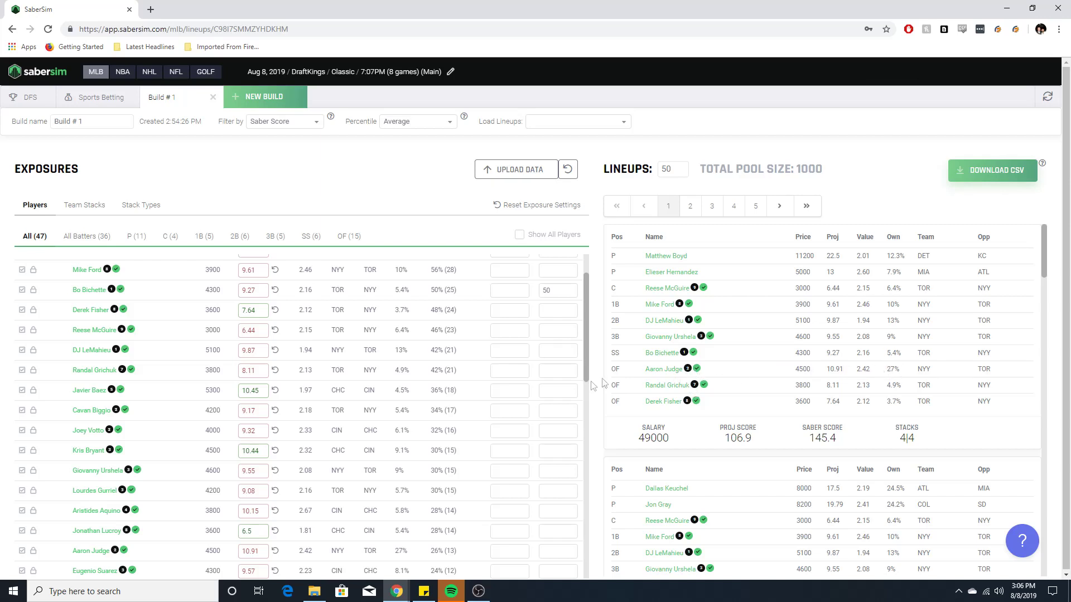
scroll(335, 397, up, 1)
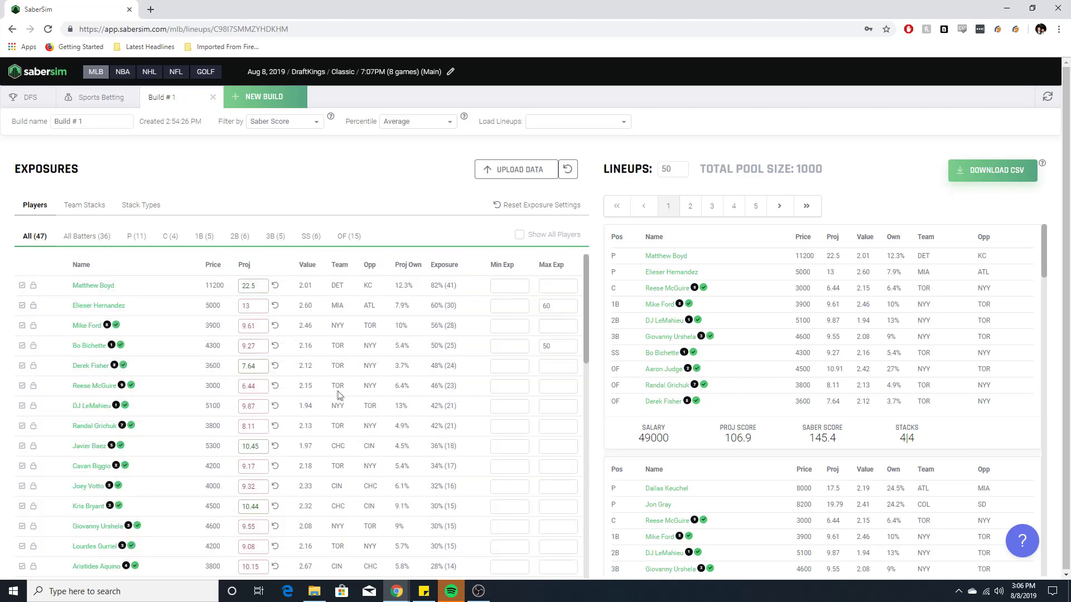
click(143, 206)
Limit NYY team stacks to 35% max exposure and review the updated player exposures.
click(81, 206)
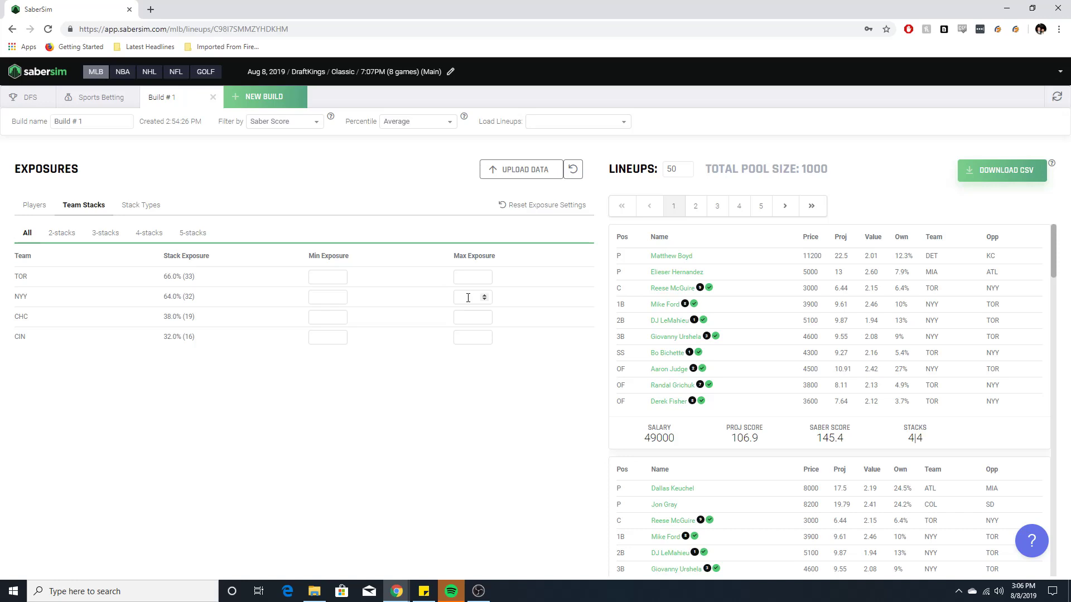
click(468, 298)
text(35)
click(463, 192)
click(30, 210)
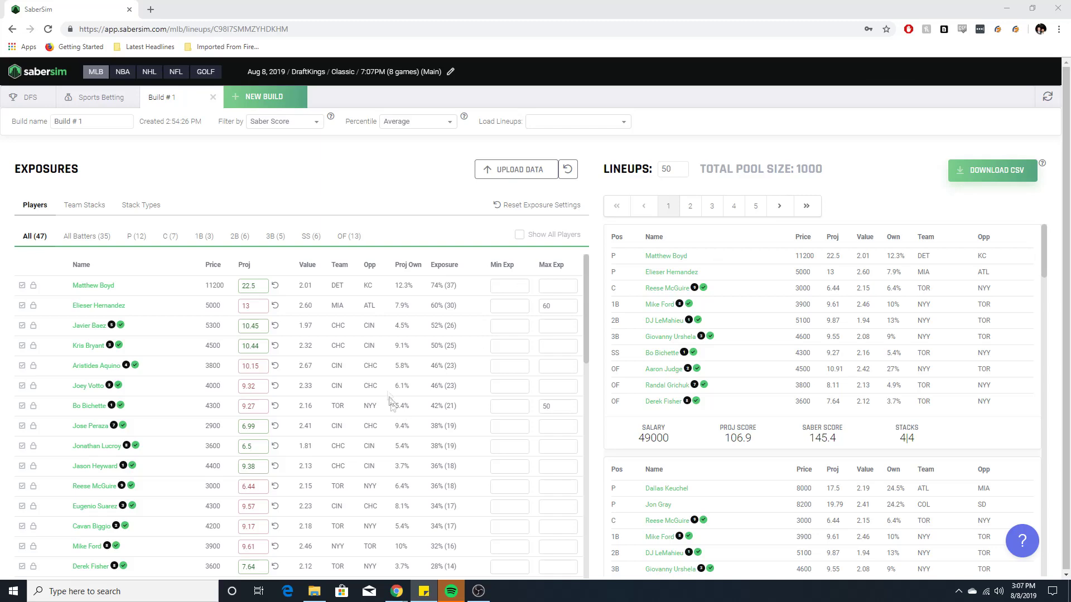
scroll(396, 413, down, 2)
scroll(405, 431, down, 3)
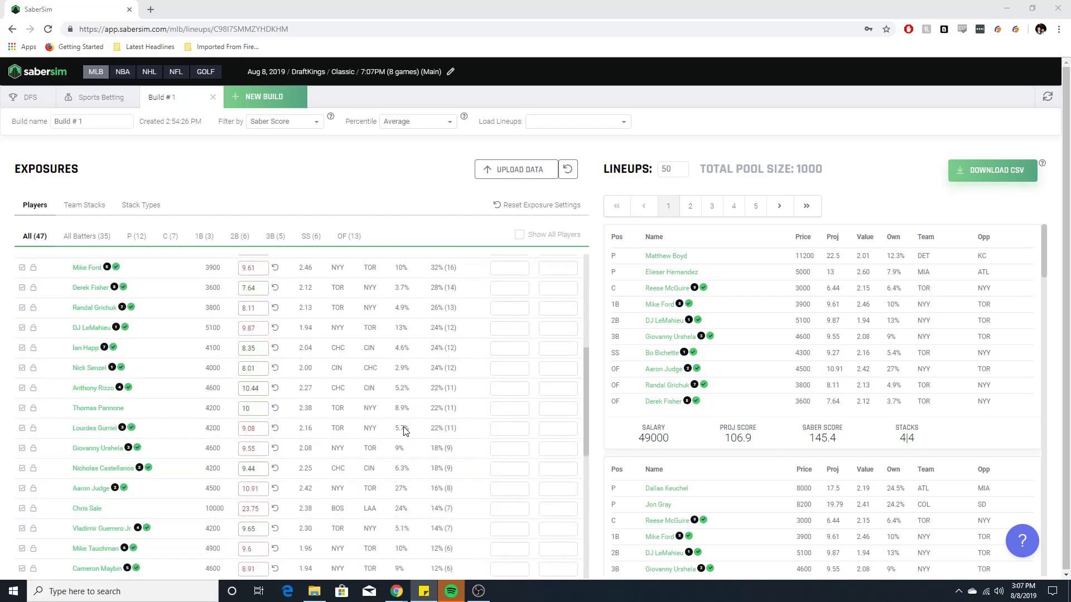
scroll(405, 431, up, 5)
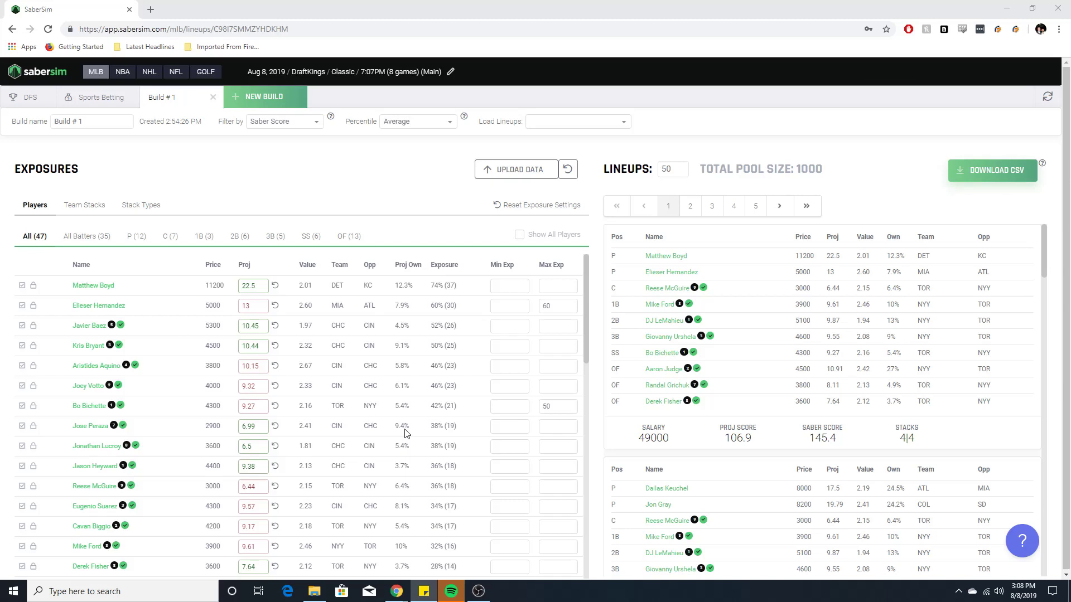
click(85, 210)
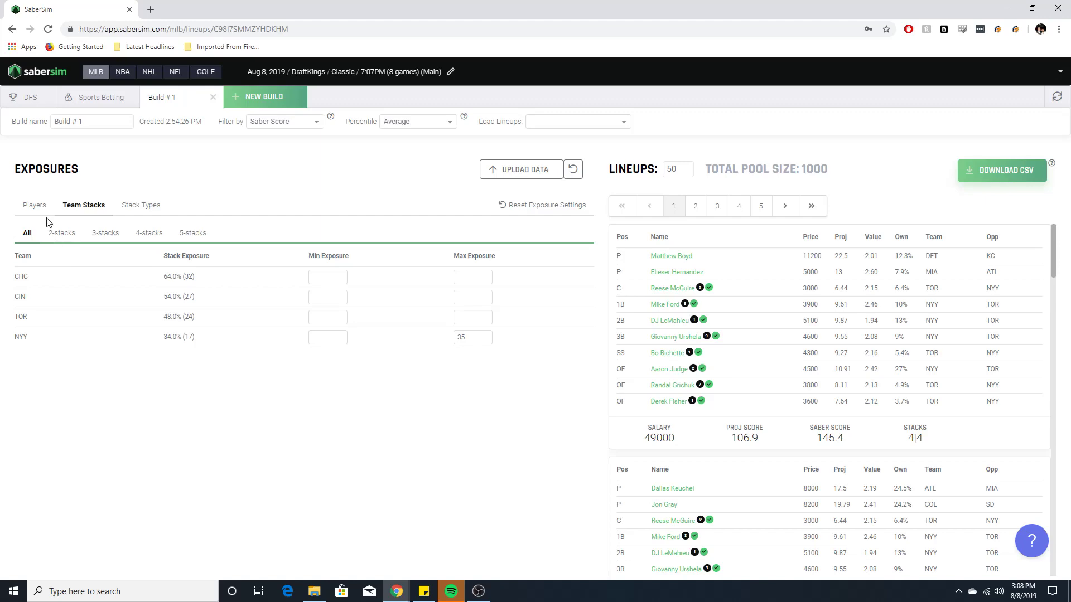
click(34, 205)
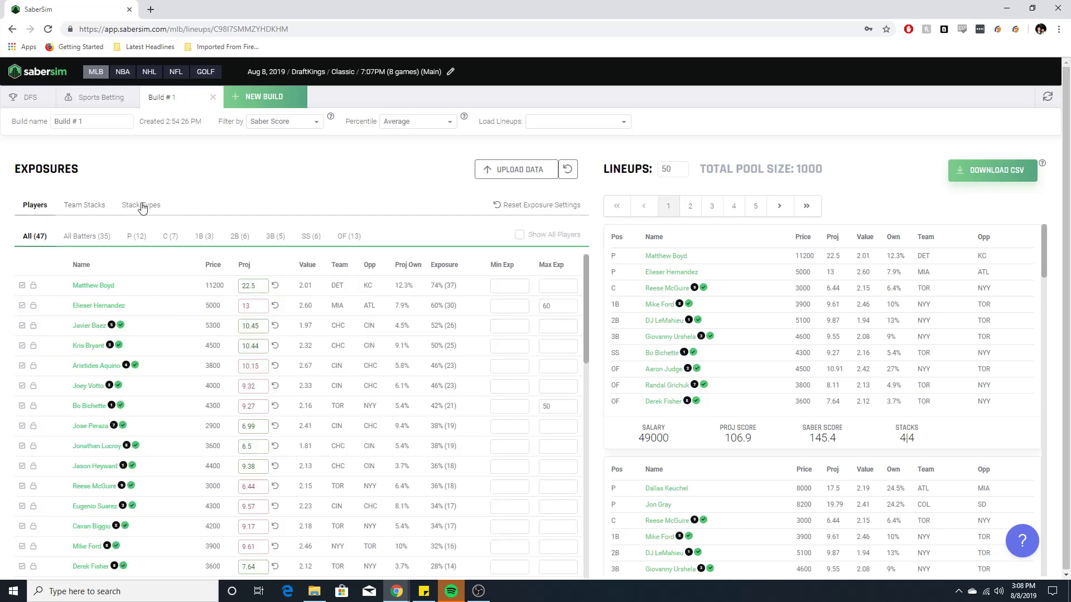
click(140, 205)
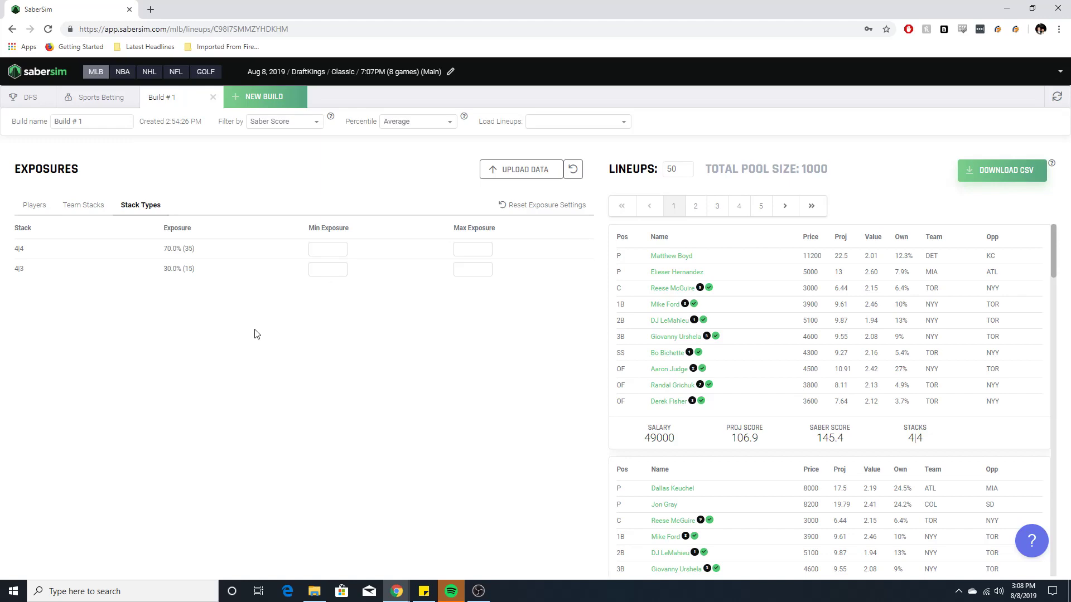
click(31, 208)
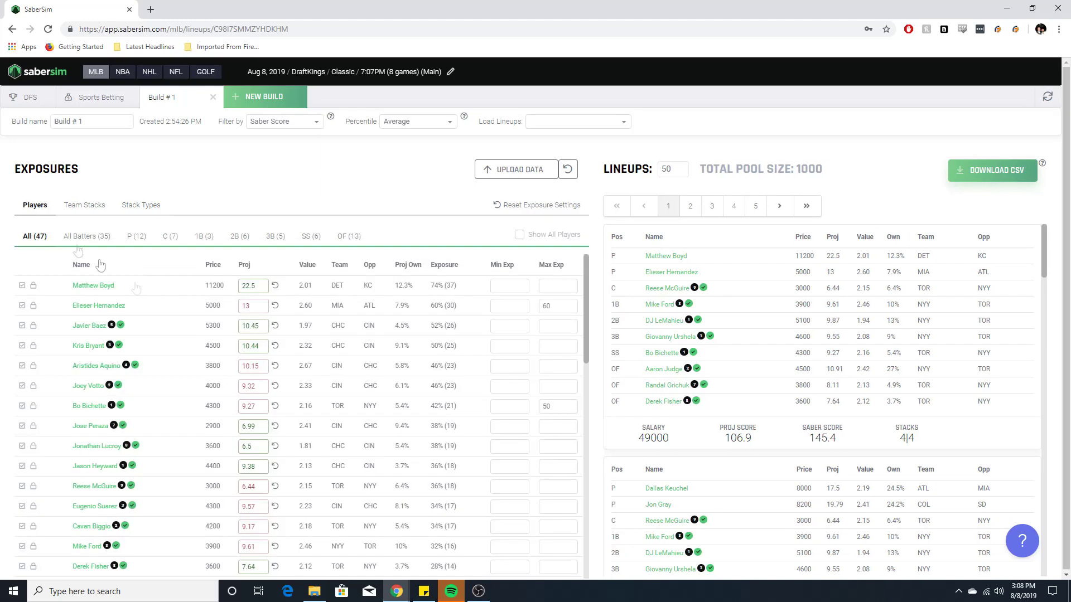